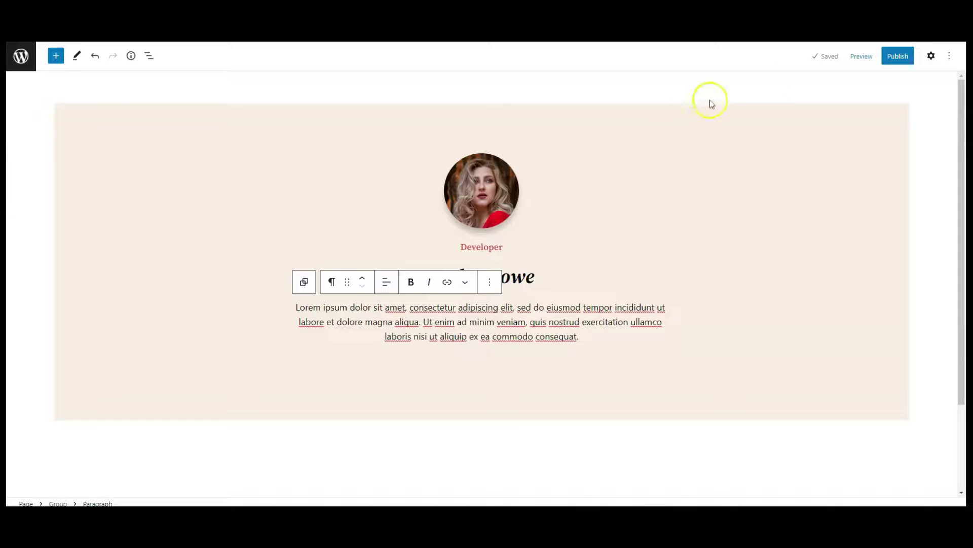
In List View, select the profile Image, the Developer and name Headings, then the Paragraph
{"action": "left_click", "coordinate": [148, 56]}
{"action": "left_click", "coordinate": [61, 126]}
{"action": "left_click", "coordinate": [58, 147]}
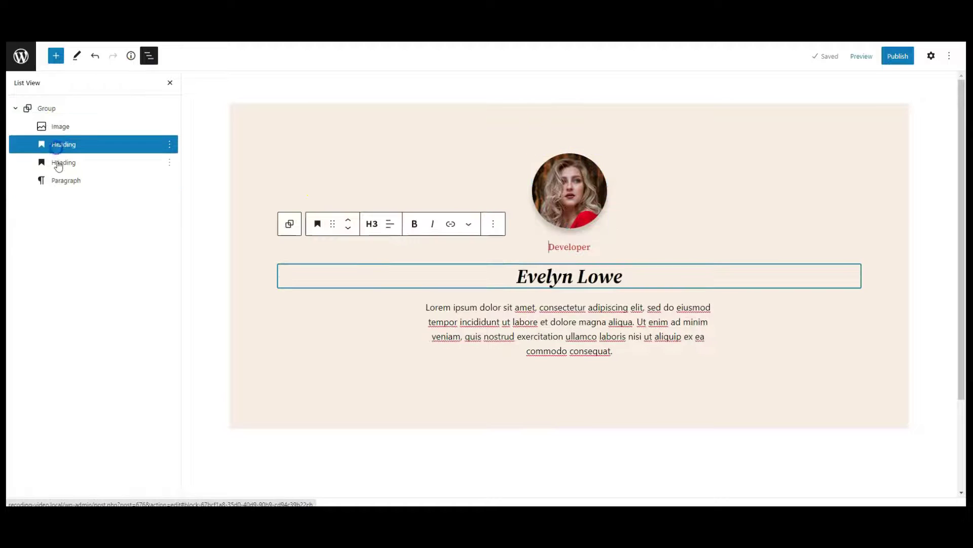
{"action": "left_click", "coordinate": [57, 162]}
{"action": "left_click", "coordinate": [70, 182]}
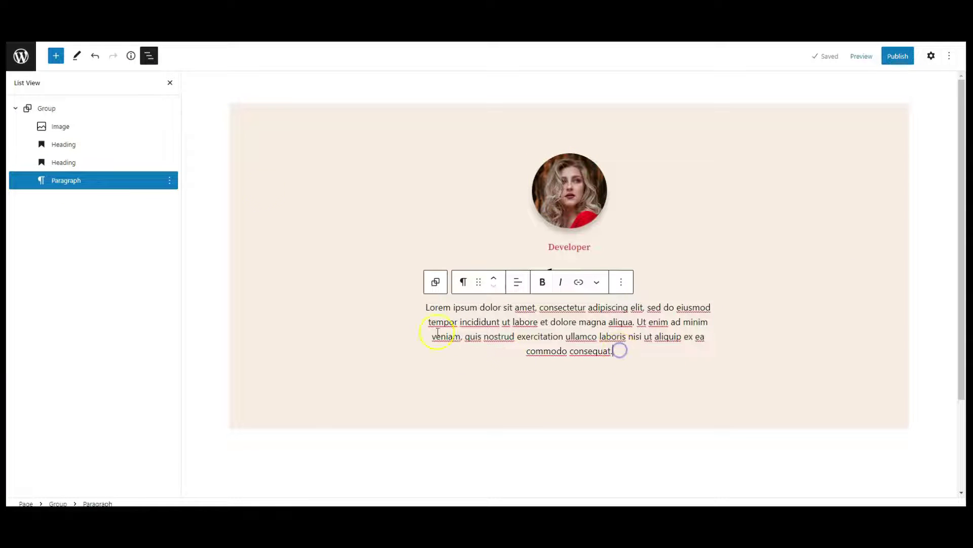
Search the inserter for 'social' and insert a Social Icons block below the paragraph
{"action": "left_click", "coordinate": [56, 56]}
{"action": "type", "text": "s"}
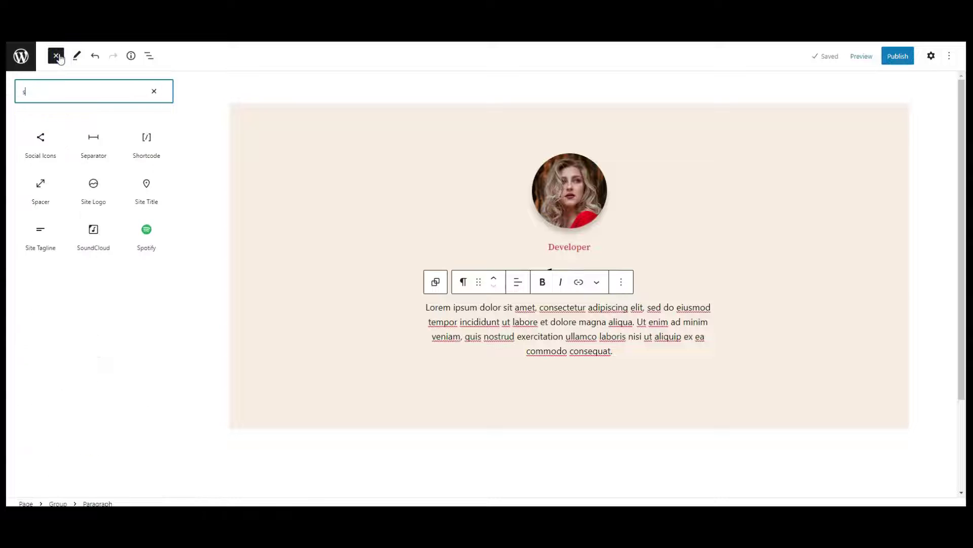
{"action": "type", "text": "ocial"}
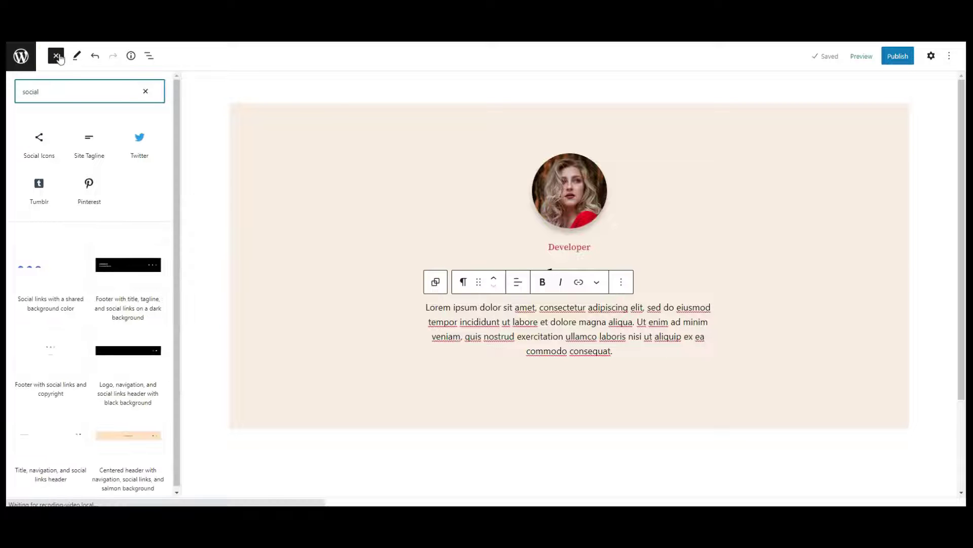
{"action": "left_click", "coordinate": [41, 150]}
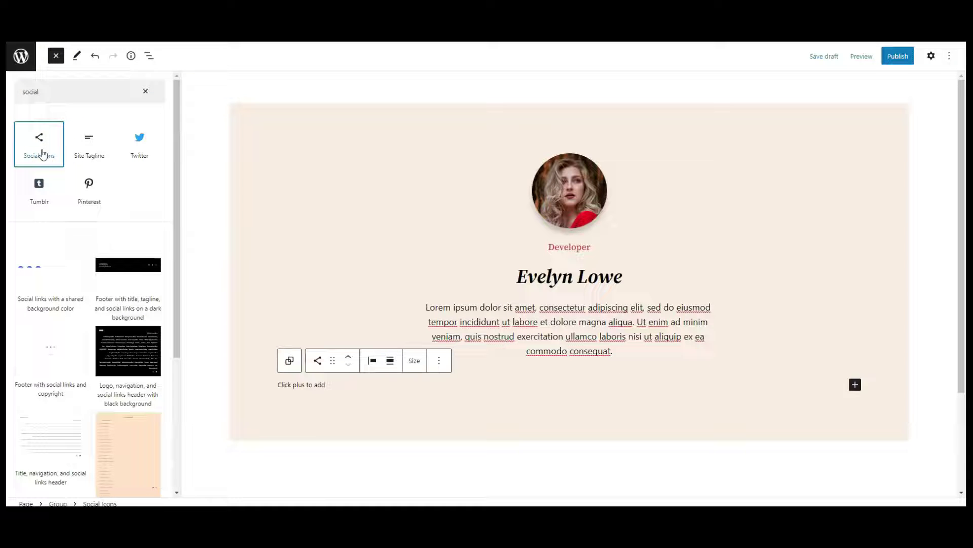
{"action": "left_click", "coordinate": [55, 55]}
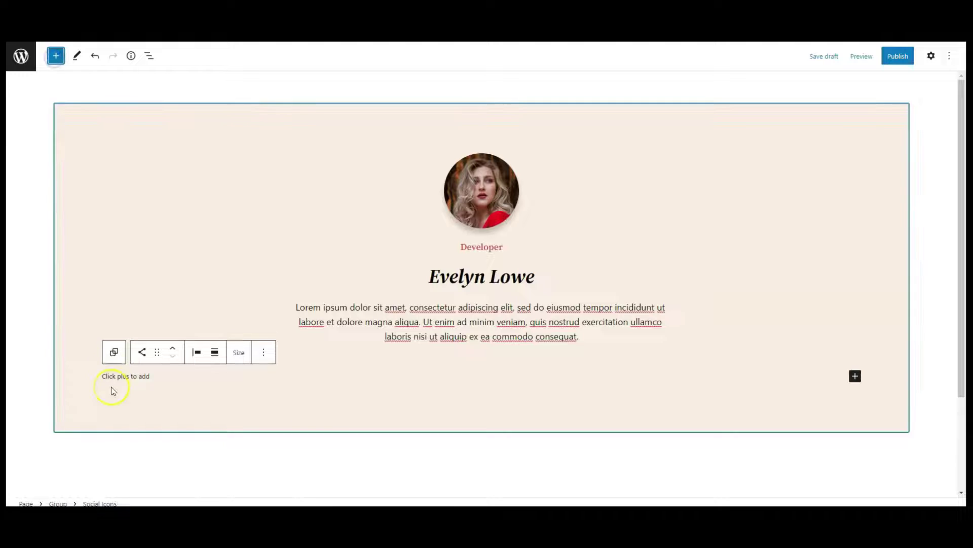
Add Instagram and Facebook icons, confirming each link popover
{"action": "left_click", "coordinate": [855, 376]}
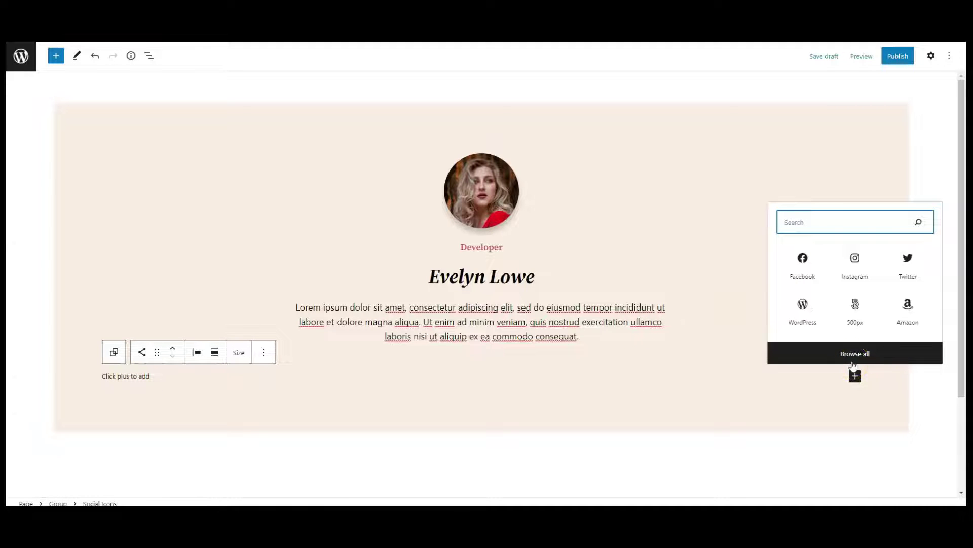
{"action": "left_click", "coordinate": [862, 279]}
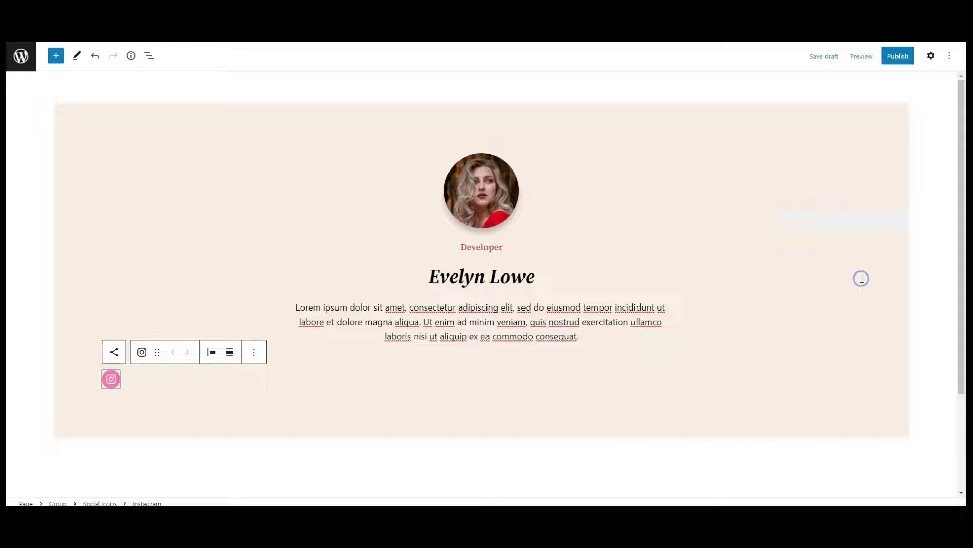
{"action": "left_click", "coordinate": [114, 381]}
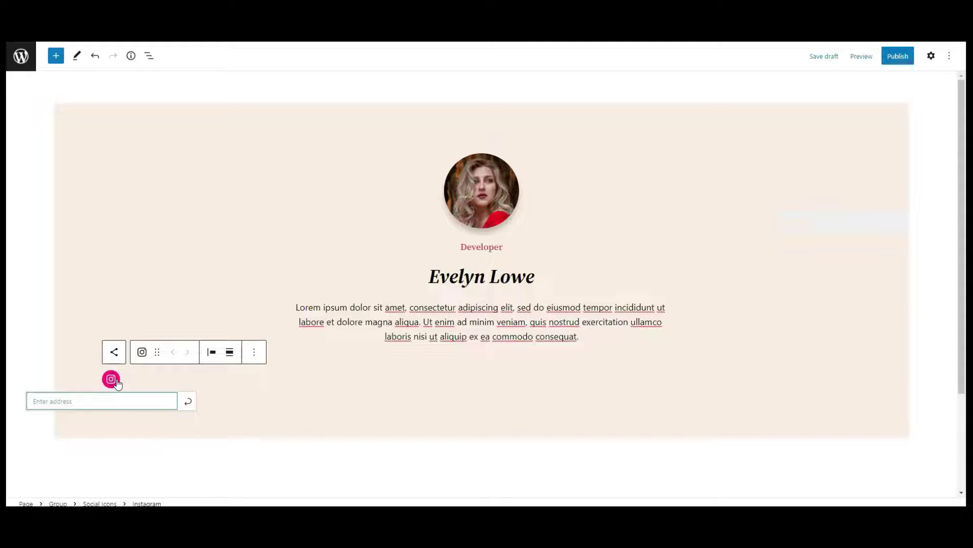
{"action": "left_click", "coordinate": [189, 401]}
{"action": "left_click", "coordinate": [171, 384]}
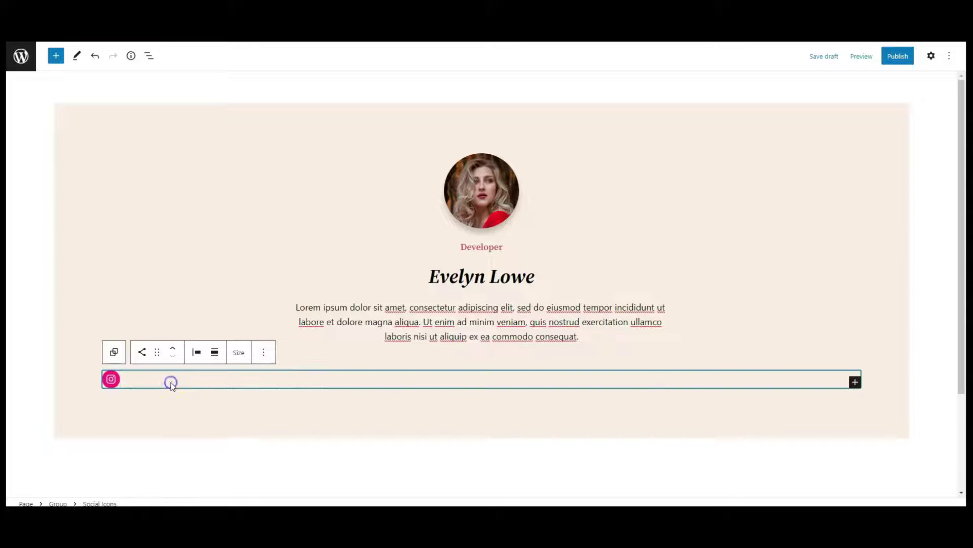
{"action": "left_click", "coordinate": [856, 385]}
{"action": "left_click", "coordinate": [857, 265]}
{"action": "left_click", "coordinate": [141, 380]}
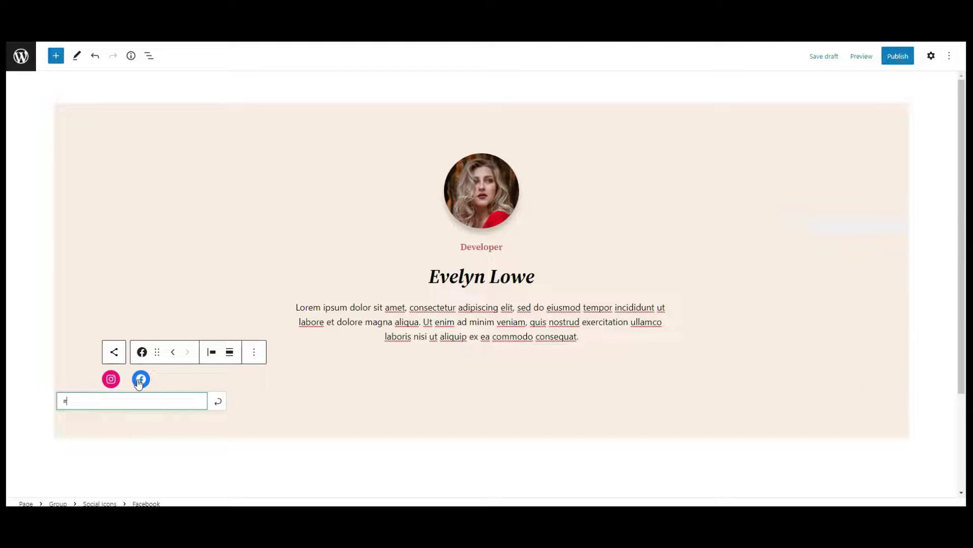
{"action": "left_click", "coordinate": [184, 378]}
Add YouTube and Twitter icons by searching 'youtu' and 'twi', confirming each link
{"action": "left_click", "coordinate": [854, 383]}
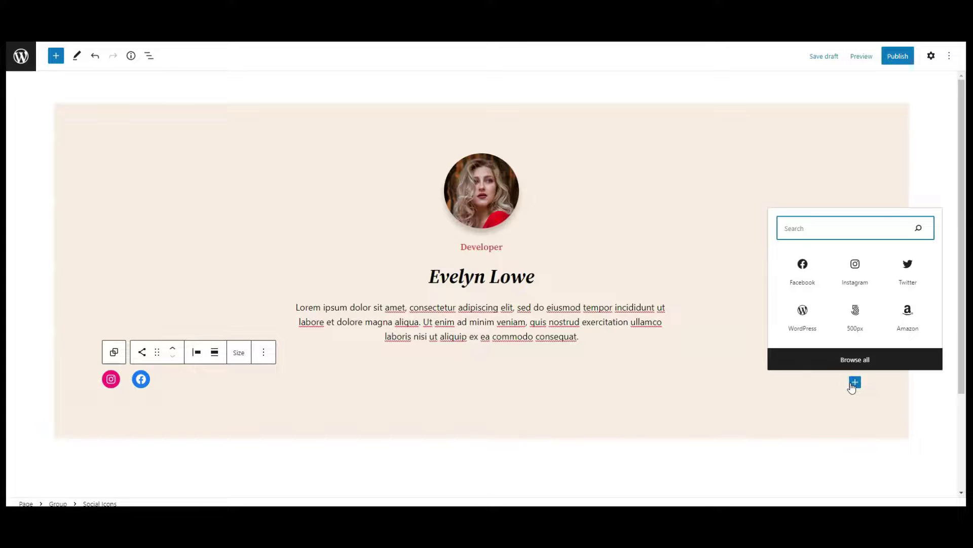
{"action": "type", "text": "youtube"}
{"action": "left_click", "coordinate": [804, 455]}
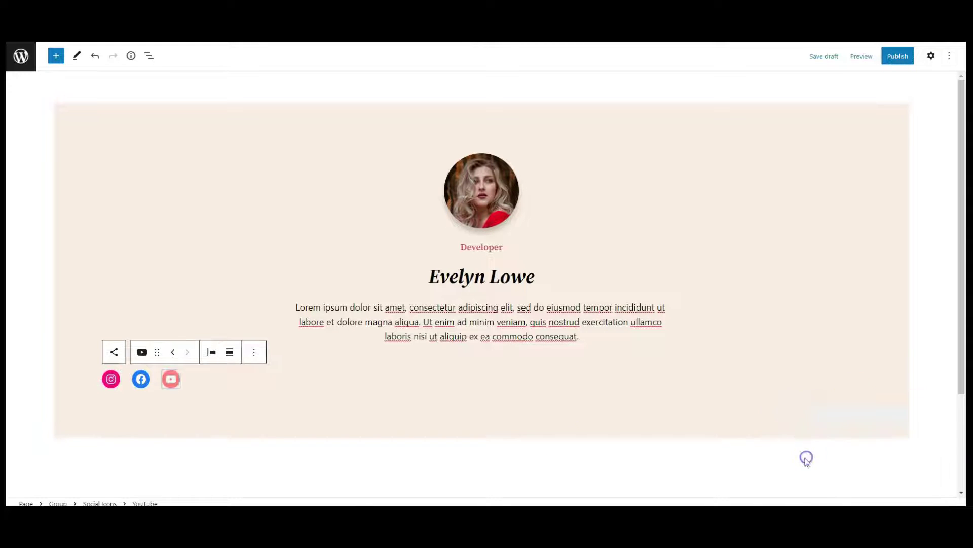
{"action": "left_click", "coordinate": [171, 381]}
{"action": "left_click", "coordinate": [248, 401]}
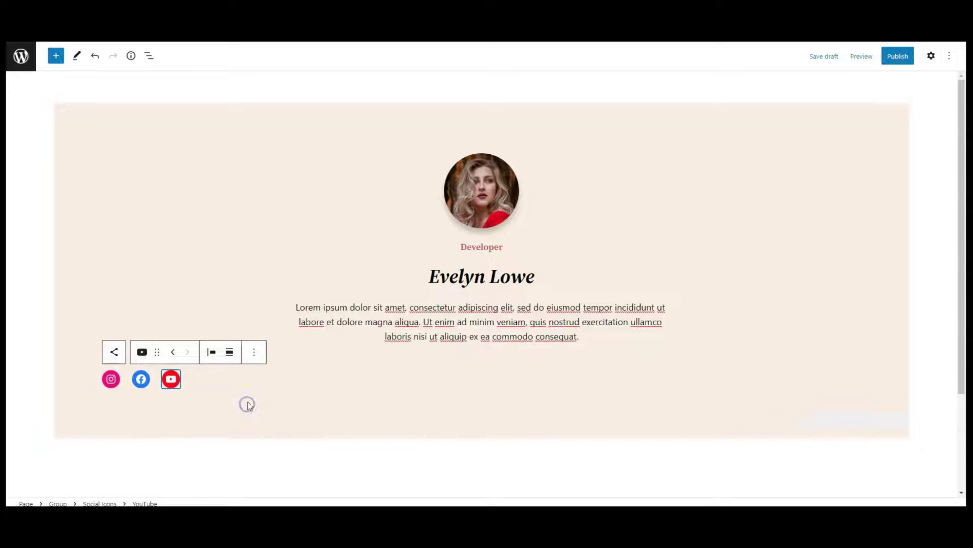
{"action": "left_click", "coordinate": [224, 380]}
{"action": "left_click", "coordinate": [852, 383]}
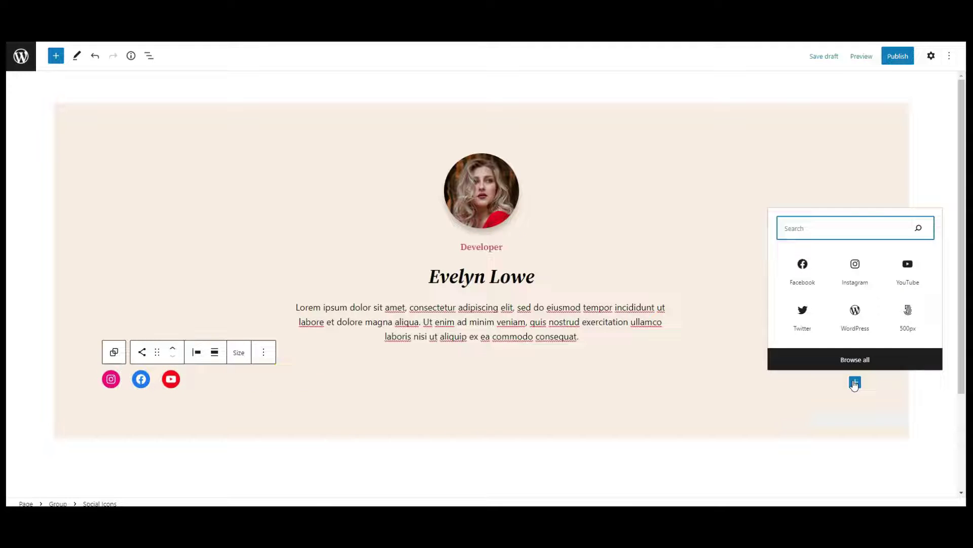
{"action": "type", "text": "twi"}
{"action": "left_click", "coordinate": [802, 452]}
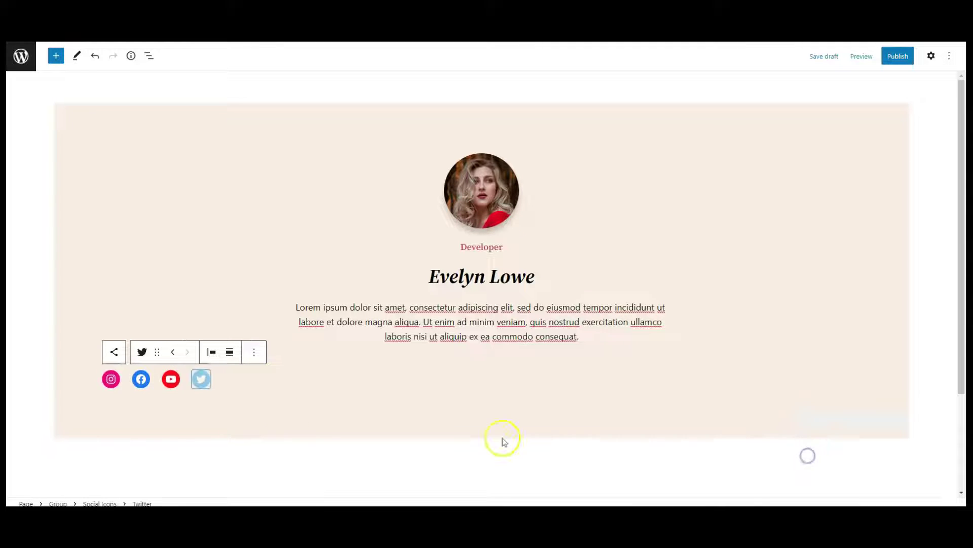
{"action": "left_click", "coordinate": [201, 380]}
{"action": "left_click", "coordinate": [278, 401]}
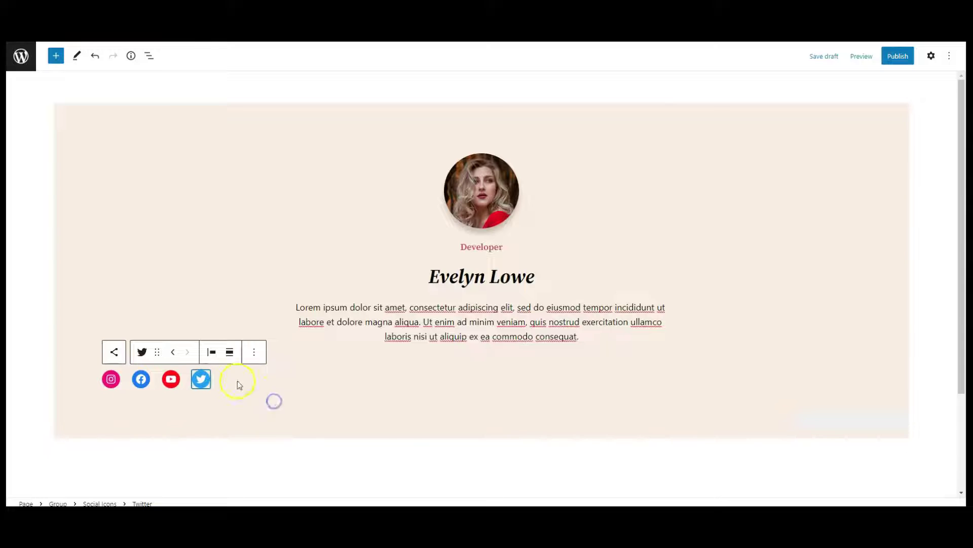
{"action": "left_click", "coordinate": [233, 378]}
Add a Google icon with its placeholder link and bring back List View
{"action": "left_click", "coordinate": [854, 382]}
{"action": "type", "text": "g"}
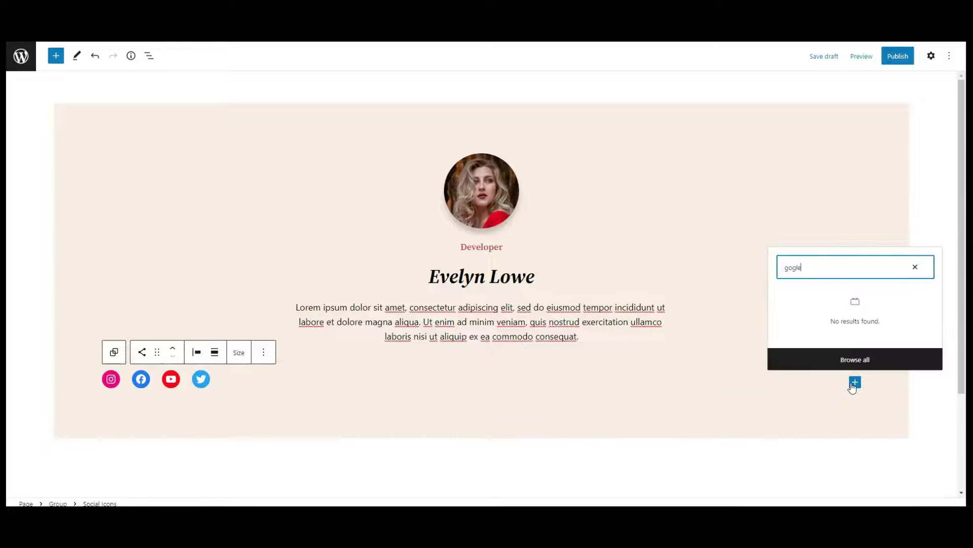
{"action": "left_click", "coordinate": [848, 278]}
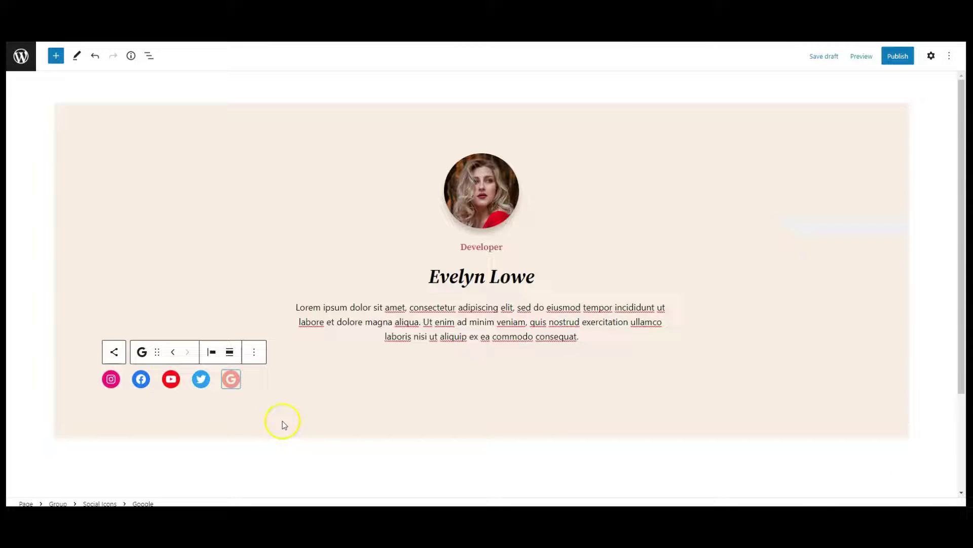
{"action": "left_click", "coordinate": [229, 380]}
{"action": "left_click", "coordinate": [310, 402]}
{"action": "left_click", "coordinate": [150, 55]}
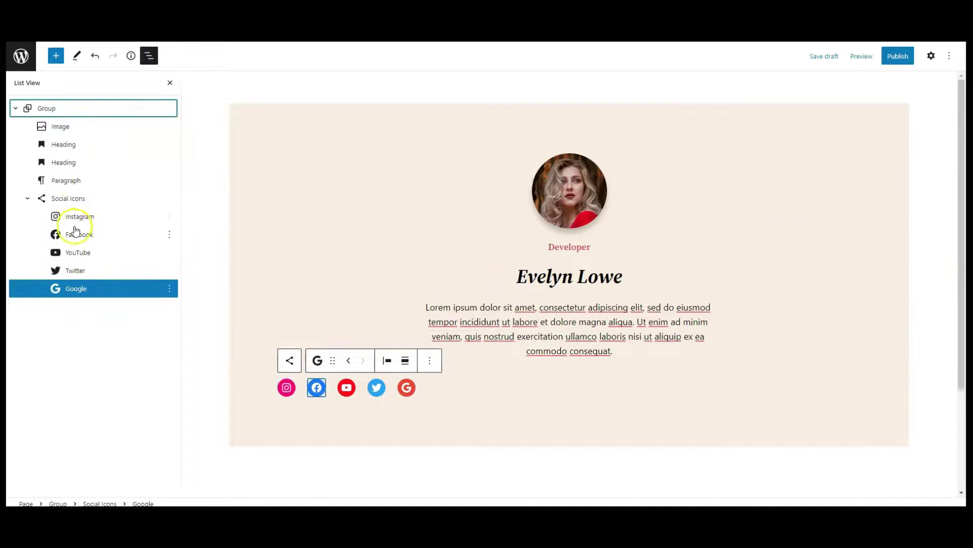
Set the Social Icons block's justification to center in its settings
{"action": "left_click", "coordinate": [75, 201]}
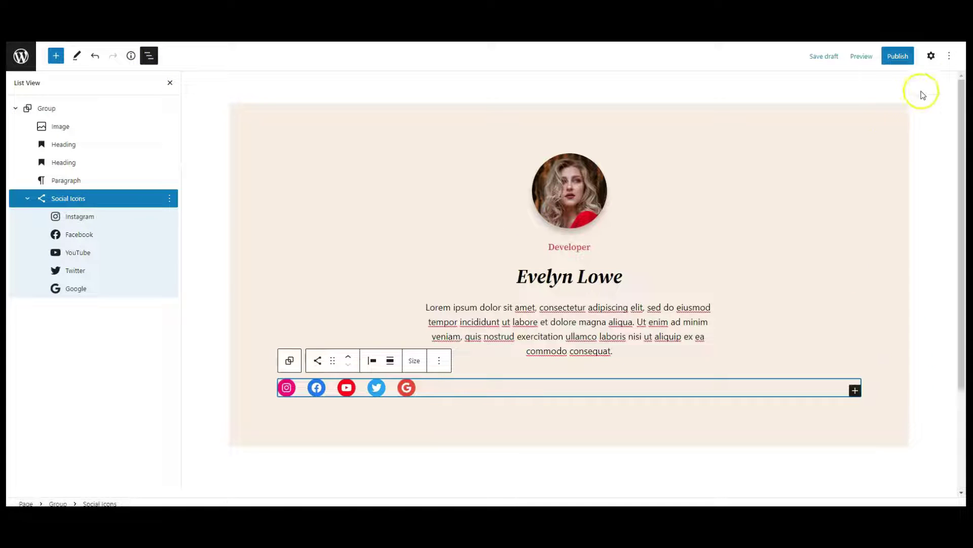
{"action": "left_click", "coordinate": [931, 53]}
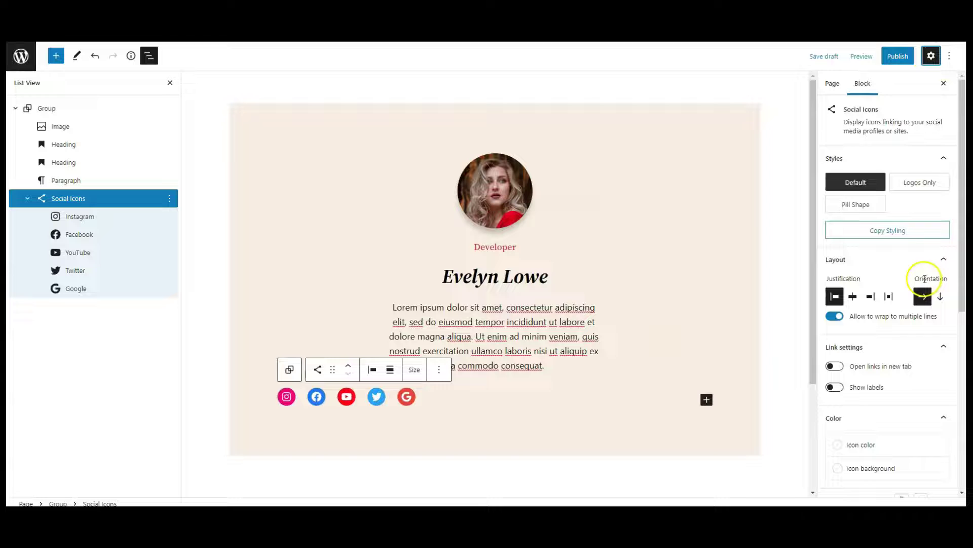
{"action": "left_click", "coordinate": [887, 298]}
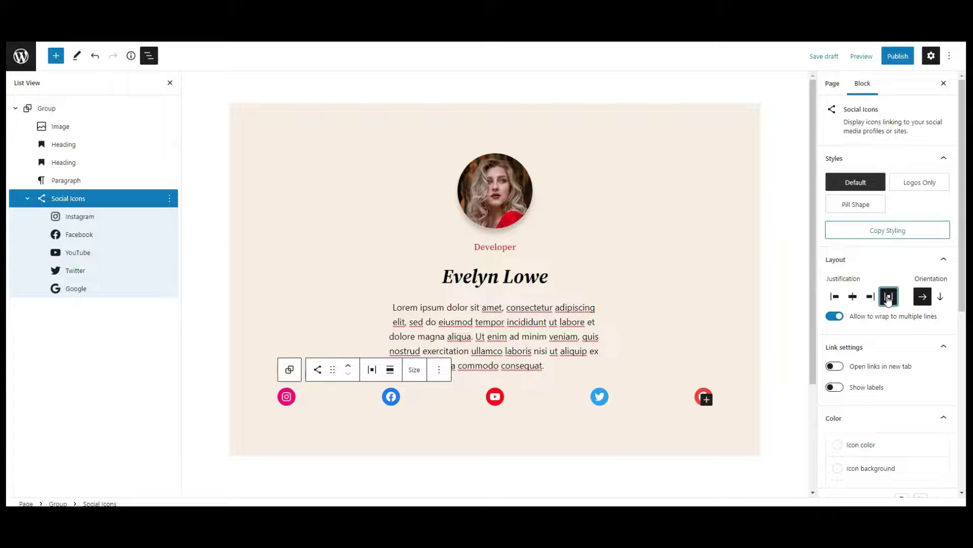
{"action": "left_click", "coordinate": [853, 298]}
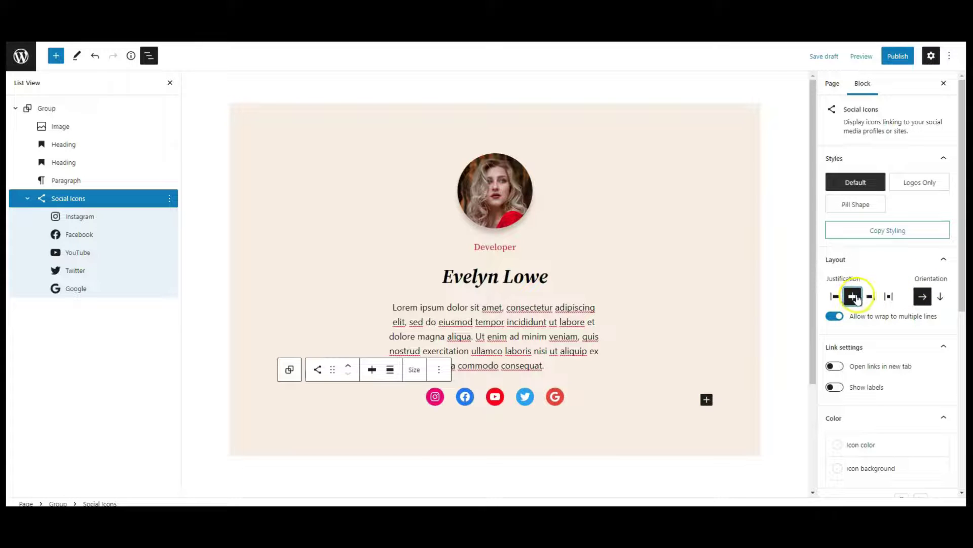
{"action": "left_click", "coordinate": [889, 297]}
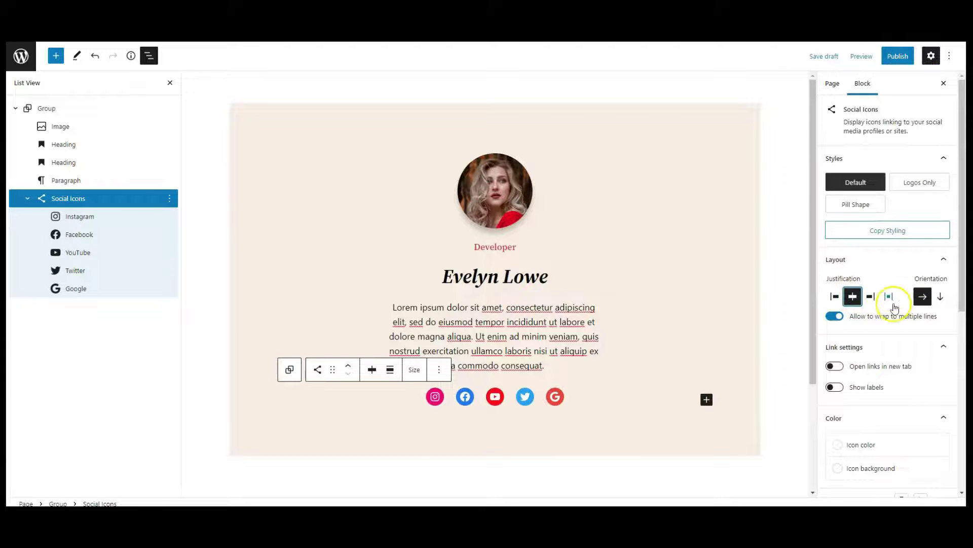
Set the block spacing between the icons to 70
{"action": "scroll", "coordinate": [892, 318], "scroll_direction": "down", "scroll_amount": 2}
{"action": "scroll", "coordinate": [893, 318], "scroll_direction": "down", "scroll_amount": 5}
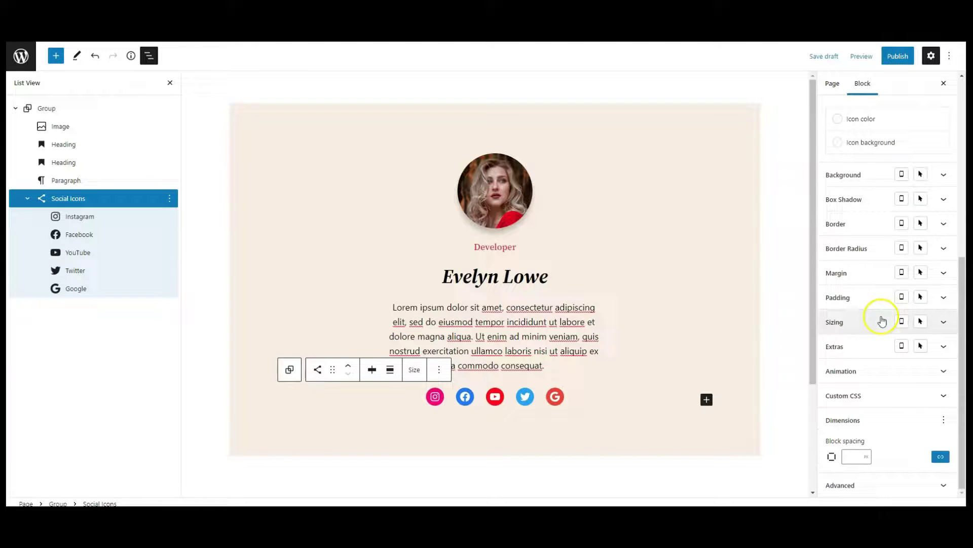
{"action": "left_click", "coordinate": [852, 458]}
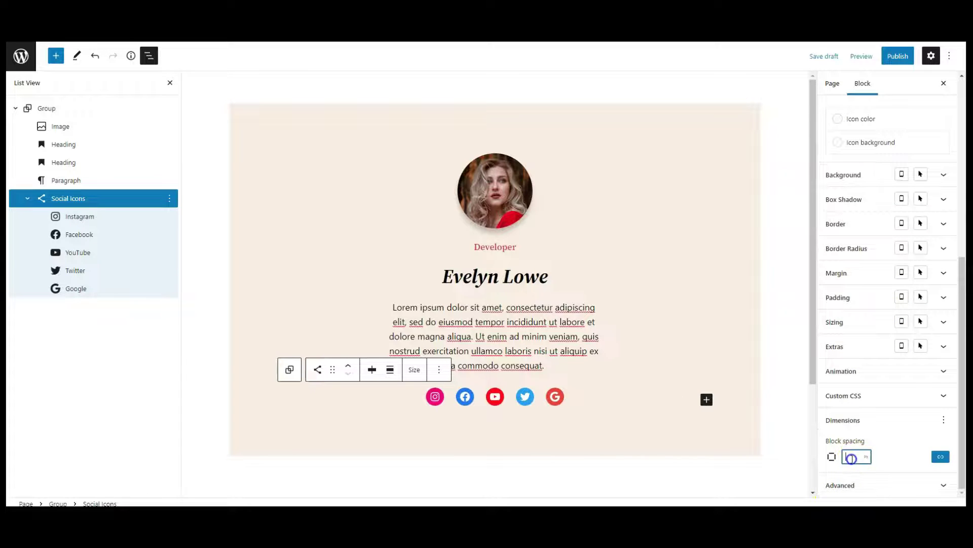
{"action": "left_click", "coordinate": [887, 452]}
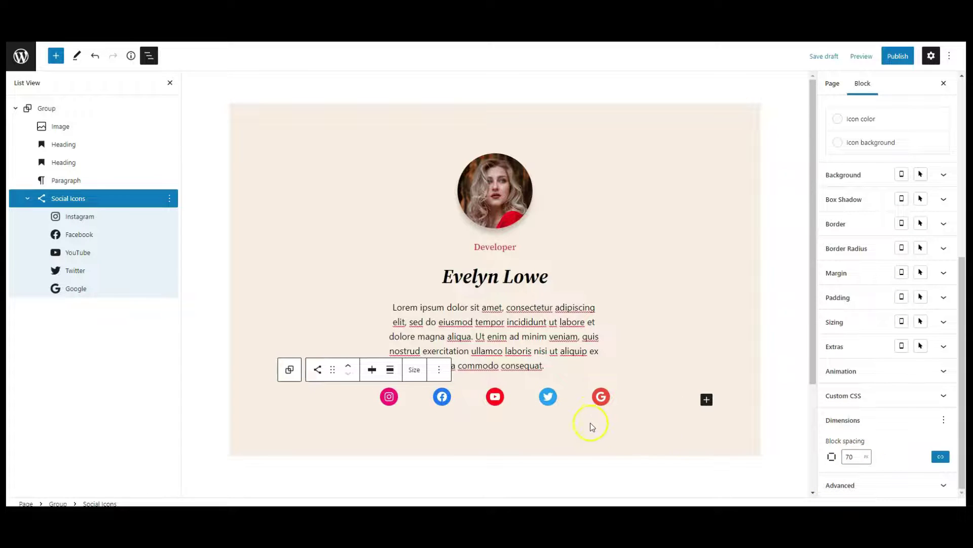
Set the Social Icons' icon background colour to white
{"action": "scroll", "coordinate": [879, 457], "scroll_direction": "up", "scroll_amount": 5}
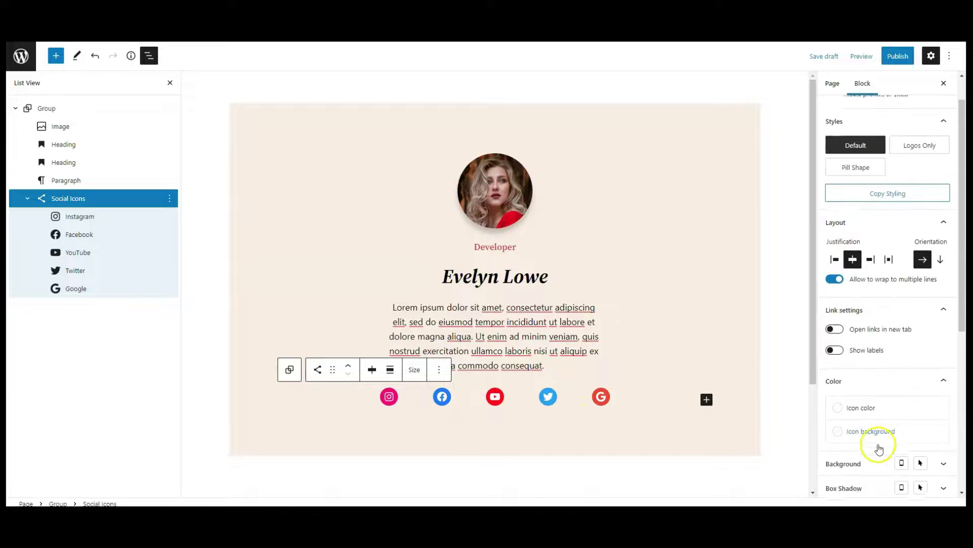
{"action": "scroll", "coordinate": [879, 449], "scroll_direction": "down", "scroll_amount": 1}
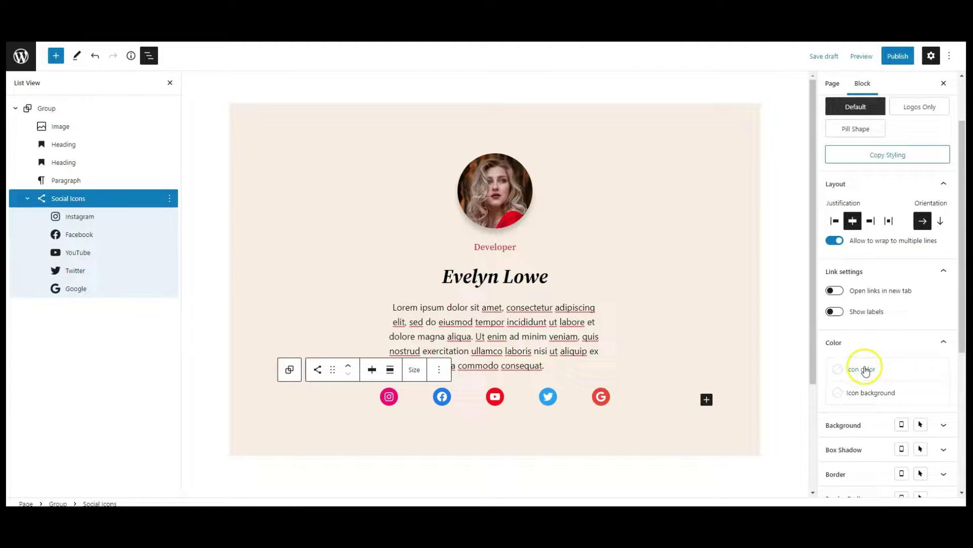
{"action": "left_click", "coordinate": [863, 392]}
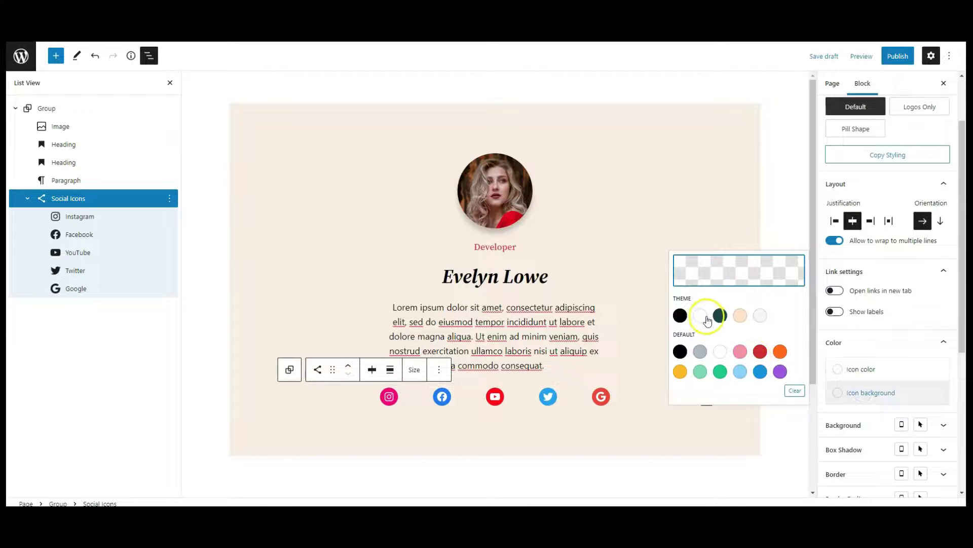
{"action": "left_click", "coordinate": [701, 316]}
{"action": "left_click", "coordinate": [552, 395]}
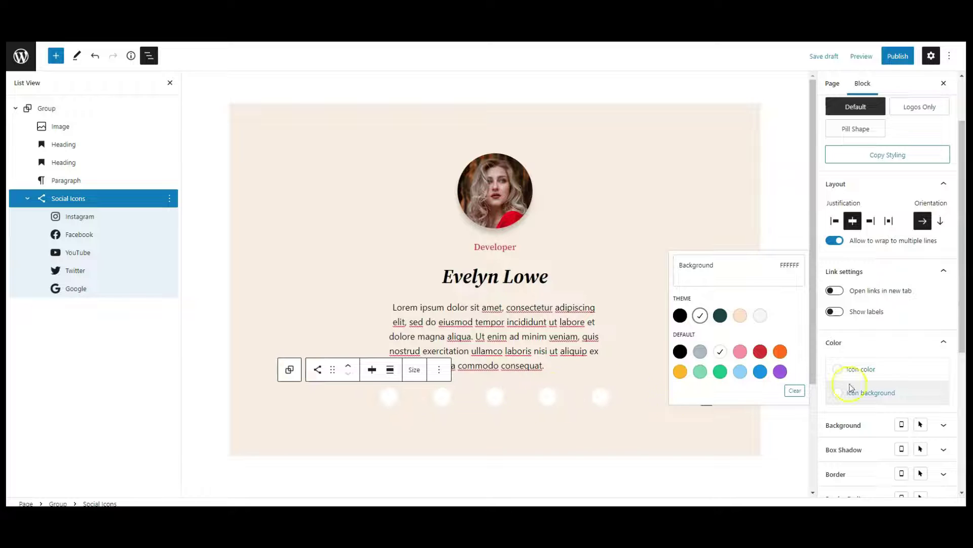
Set the icon colour to black
{"action": "left_click", "coordinate": [873, 370]}
{"action": "left_click", "coordinate": [679, 291]}
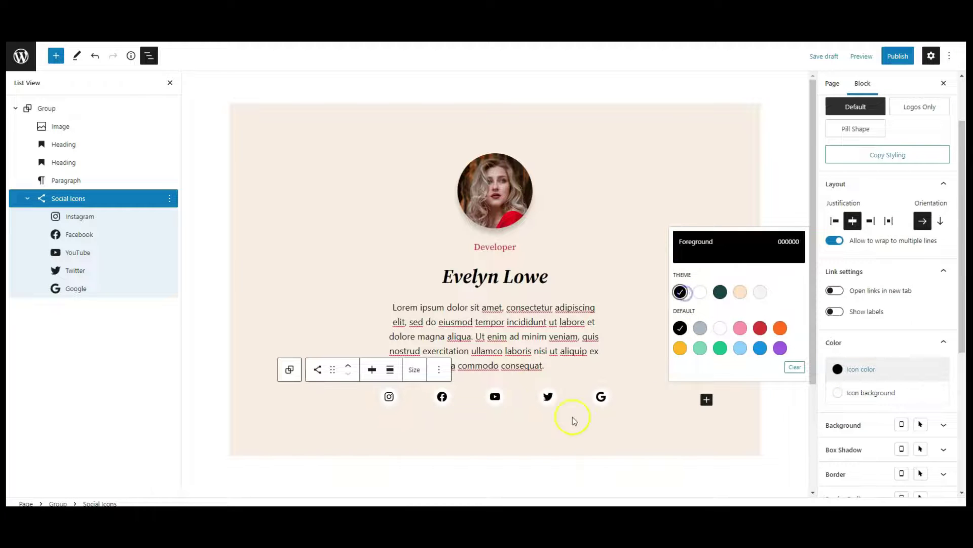
{"action": "left_click", "coordinate": [876, 373]}
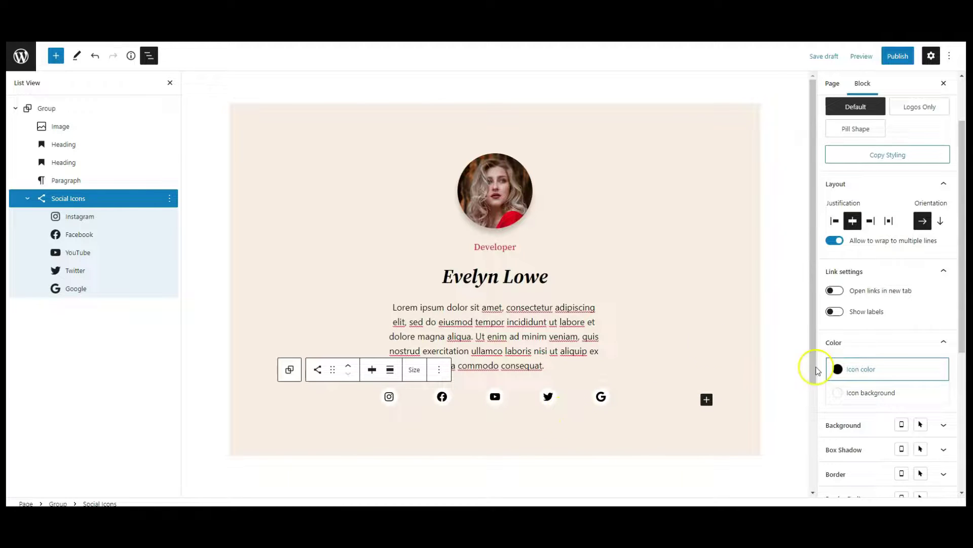
{"action": "left_click", "coordinate": [165, 206]}
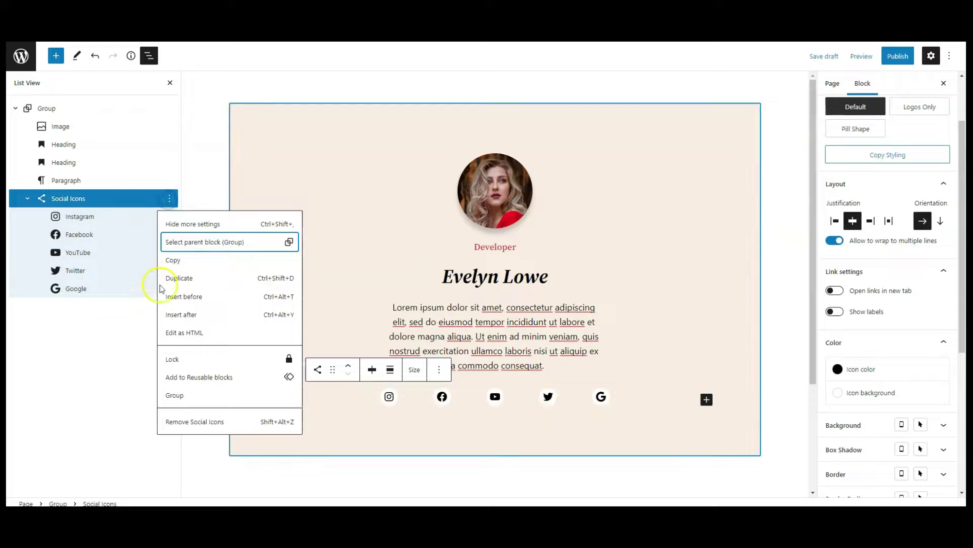
Wrap the Social Icons in a Group and give that Group the CSS class 'tooltip-icon'
{"action": "left_click", "coordinate": [182, 396]}
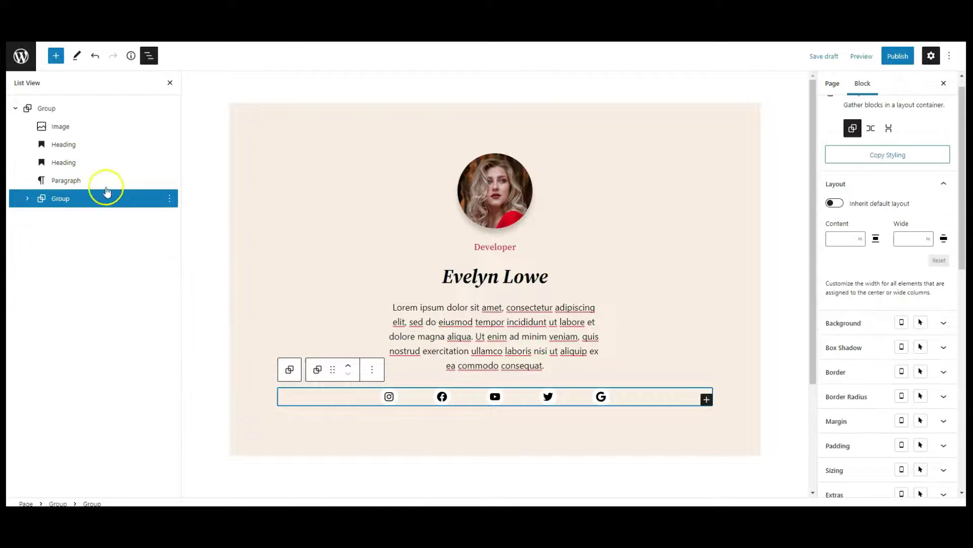
{"action": "left_click", "coordinate": [27, 199]}
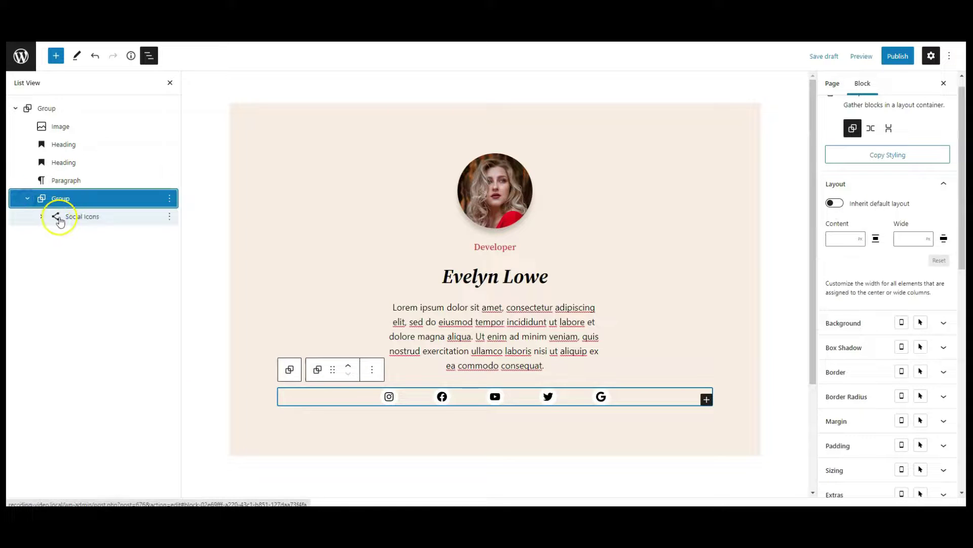
{"action": "scroll", "coordinate": [951, 398], "scroll_direction": "down", "scroll_amount": 10}
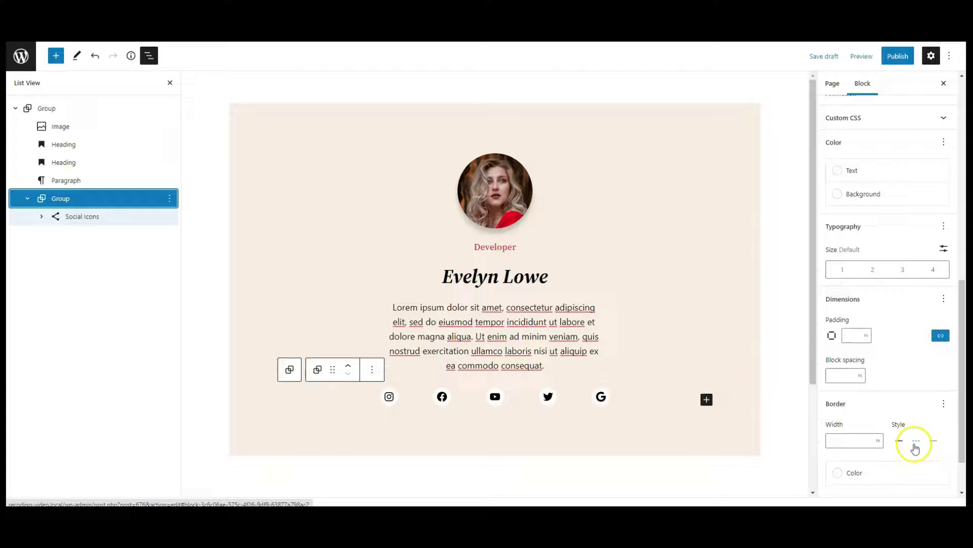
{"action": "left_click", "coordinate": [879, 481]}
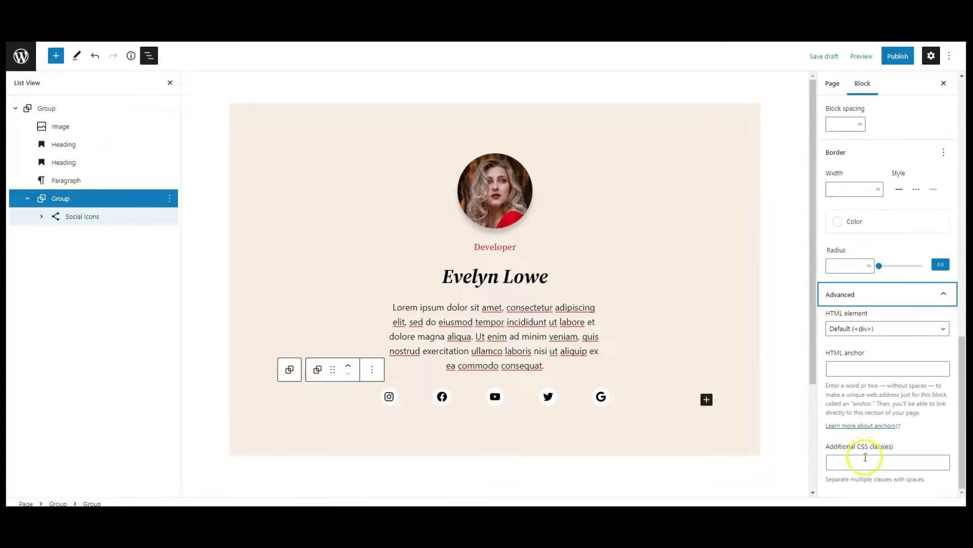
{"action": "left_click", "coordinate": [853, 461]}
{"action": "left_click", "coordinate": [872, 460]}
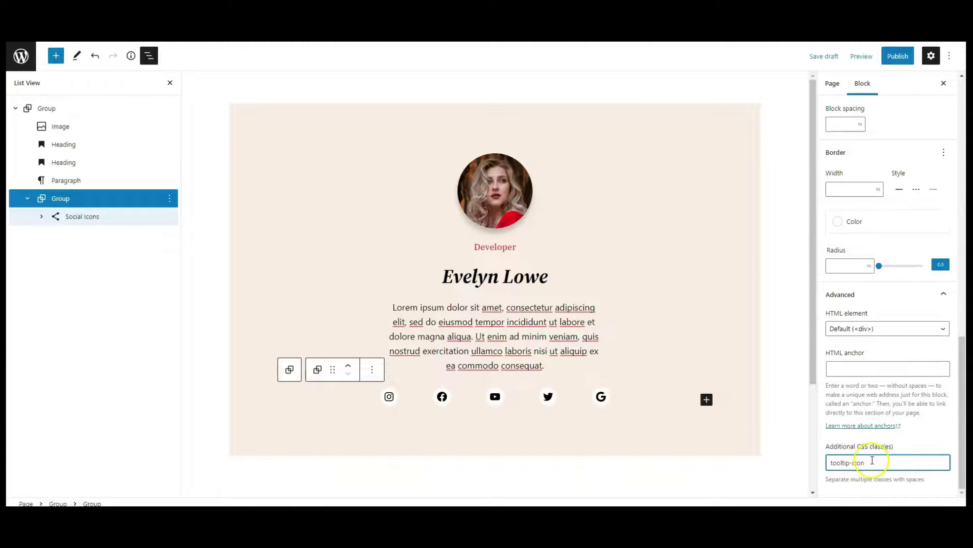
{"action": "left_click_drag", "start_coordinate": [842, 460], "coordinate": [823, 458]}
{"action": "left_click", "coordinate": [887, 464]}
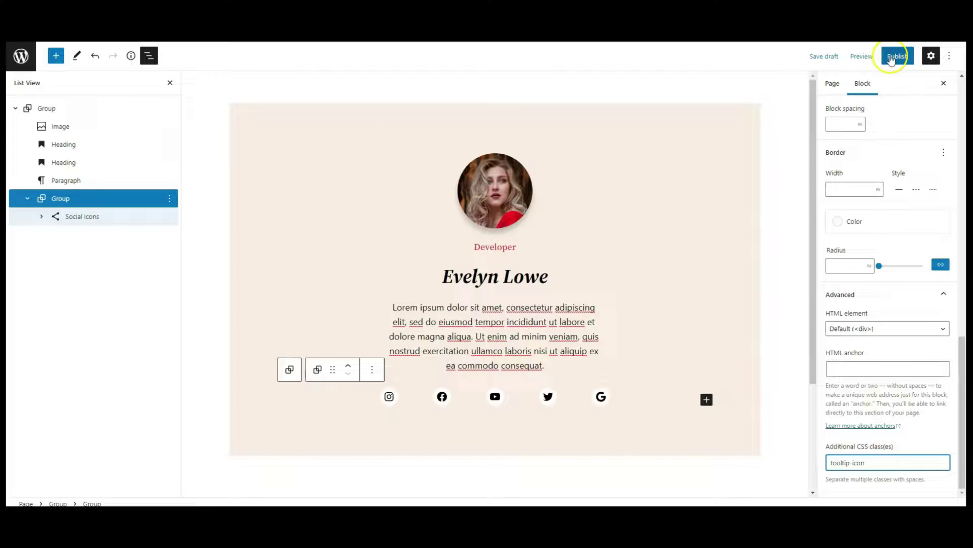
Close the List View and Settings sidebars and publish the profile page
{"action": "left_click", "coordinate": [149, 55]}
{"action": "left_click", "coordinate": [929, 58]}
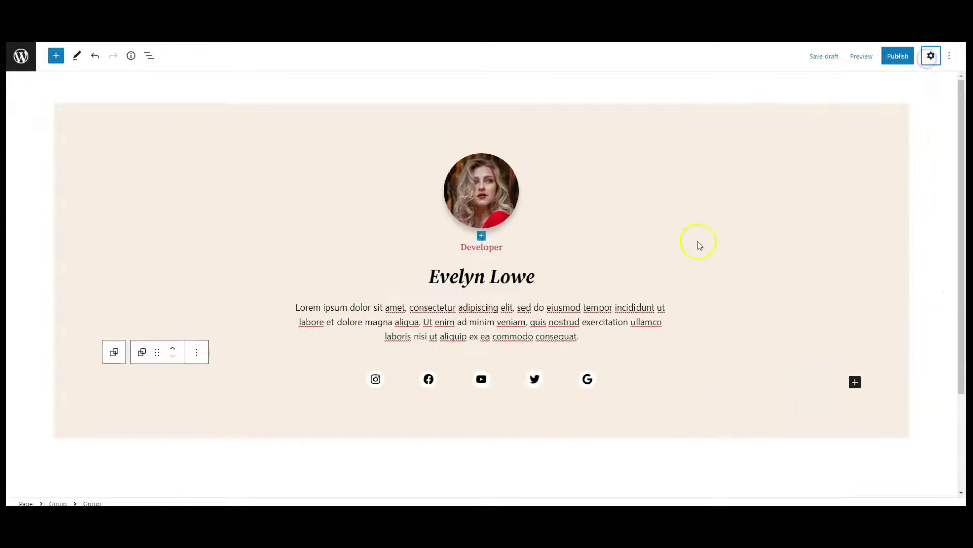
{"action": "left_click", "coordinate": [897, 56]}
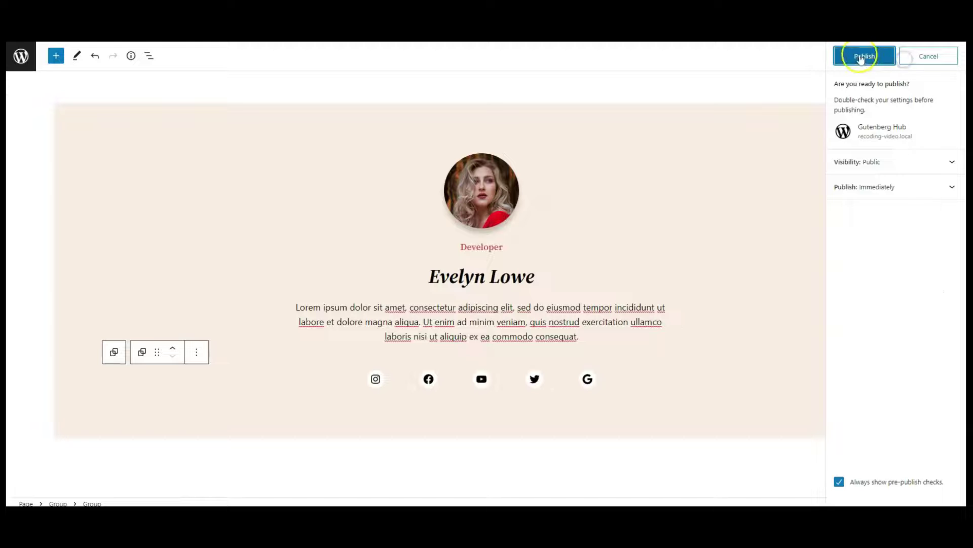
{"action": "left_click", "coordinate": [860, 54]}
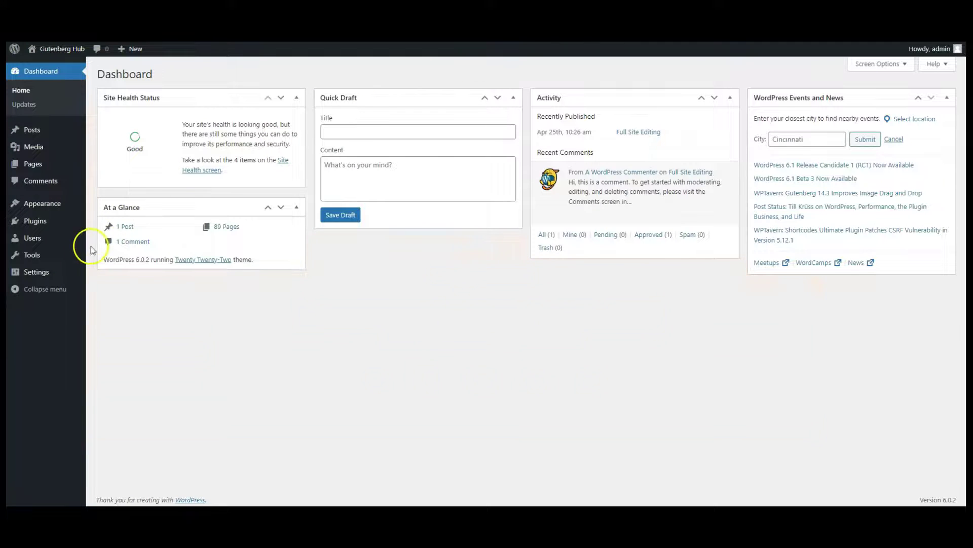
Paste the prepared tooltip-icon CSS into Editor Plus's Advanced Global CSS box
{"action": "mouse_move", "coordinate": [78, 274]}
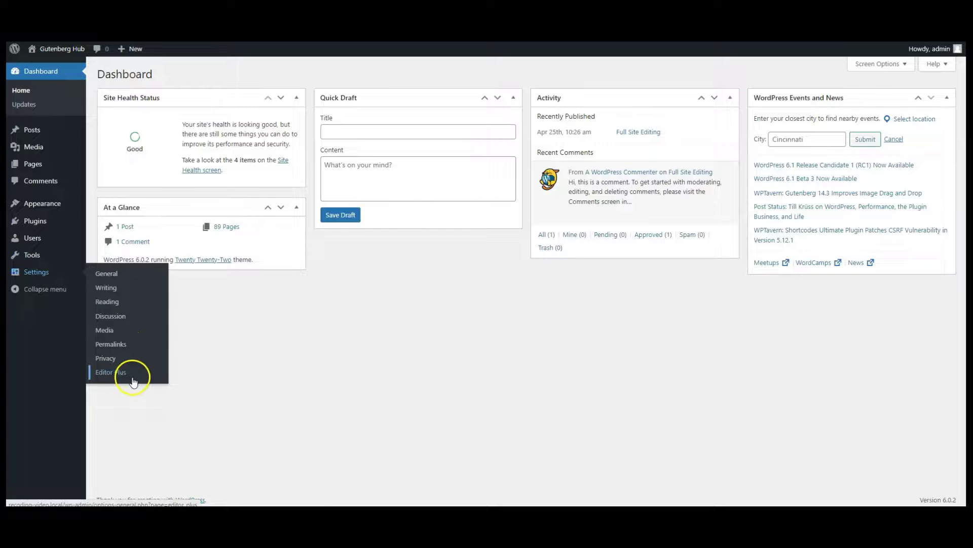
{"action": "left_click", "coordinate": [144, 375]}
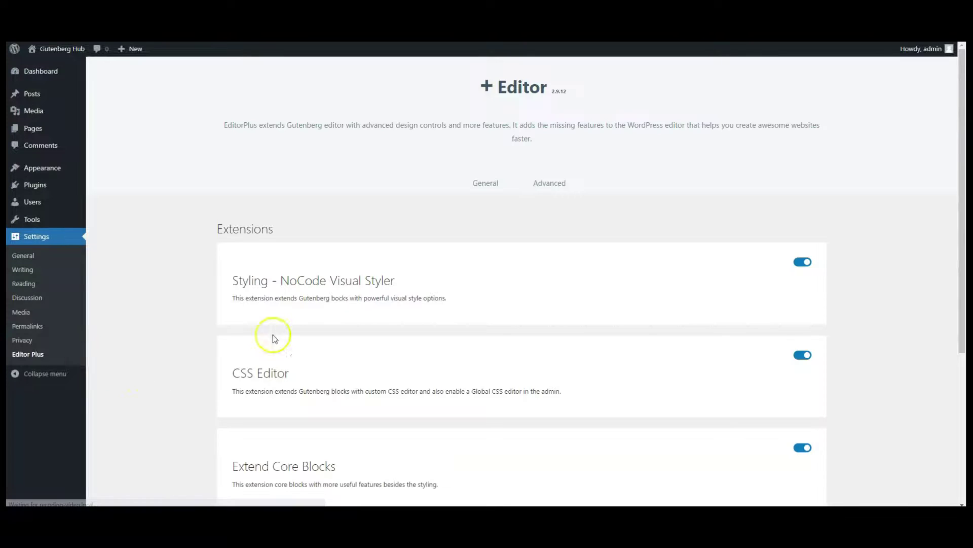
{"action": "left_click", "coordinate": [530, 191]}
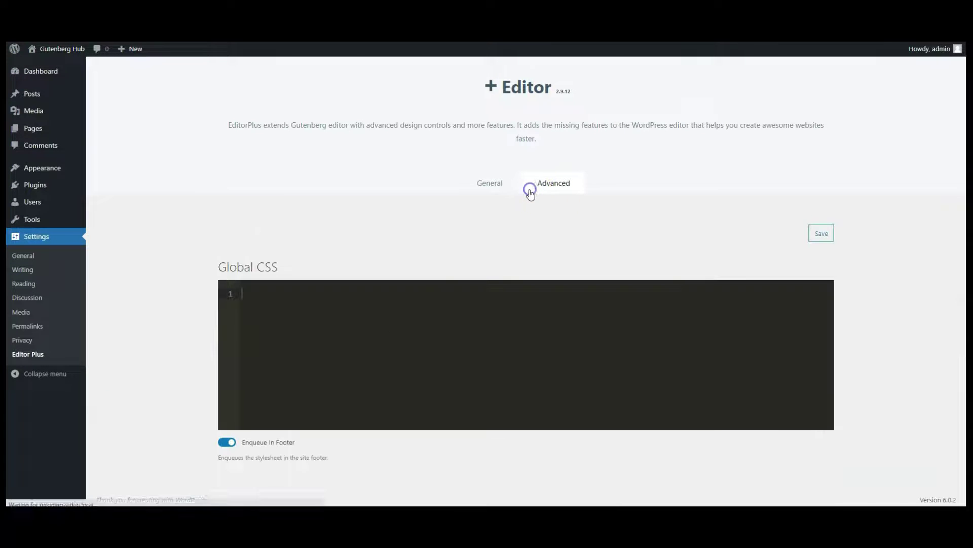
{"action": "left_click", "coordinate": [322, 339]}
{"action": "key", "text": "ctrl+v"}
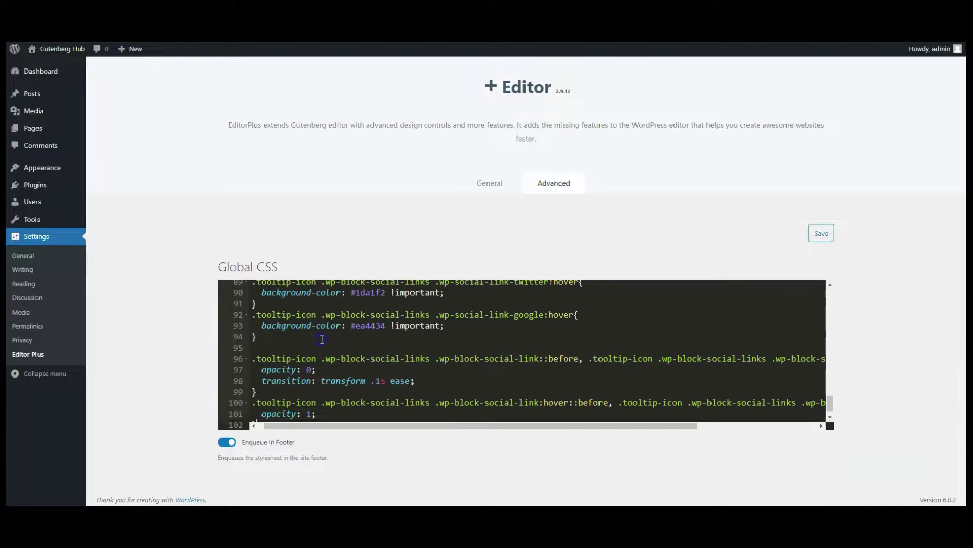
{"action": "scroll", "coordinate": [404, 404], "scroll_direction": "up", "scroll_amount": 5}
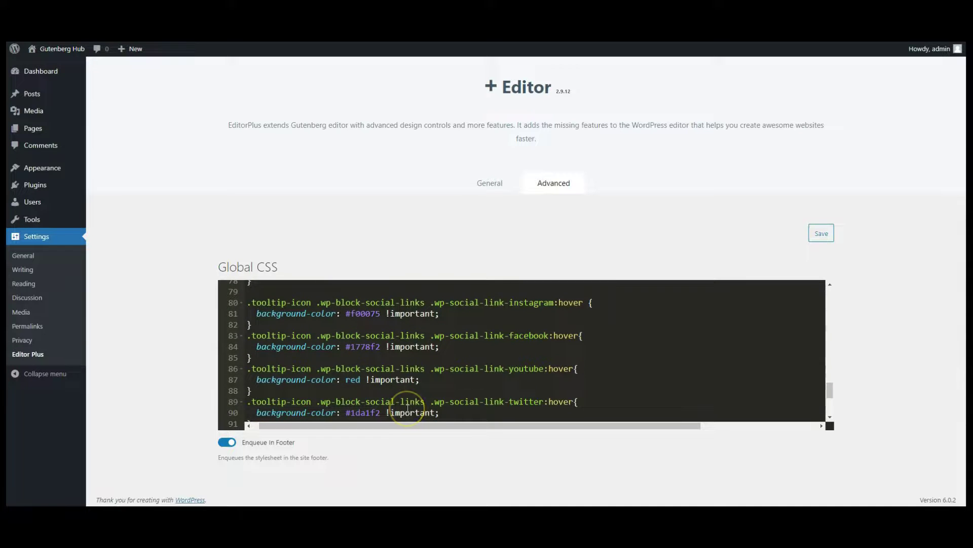
{"action": "scroll", "coordinate": [407, 408], "scroll_direction": "up", "scroll_amount": 11}
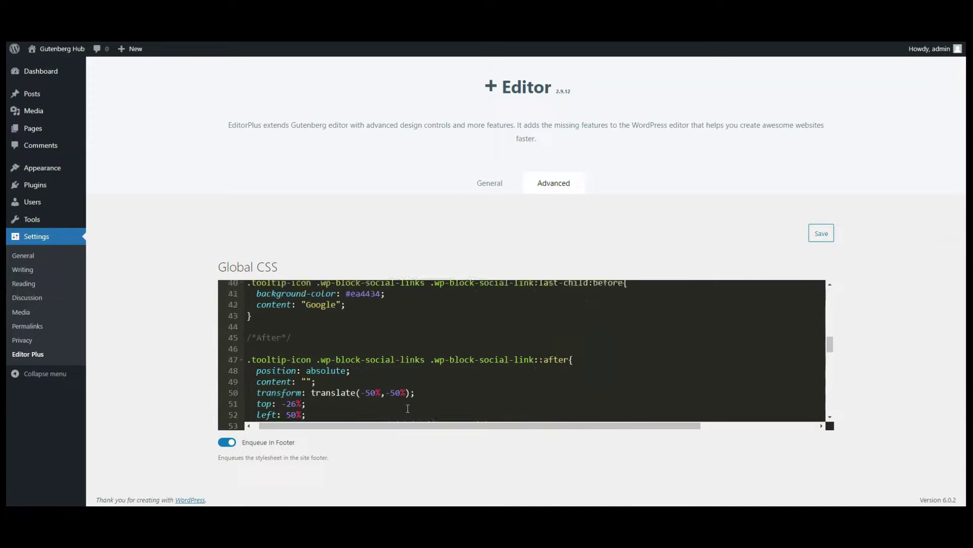
{"action": "scroll", "coordinate": [408, 409], "scroll_direction": "up", "scroll_amount": 6}
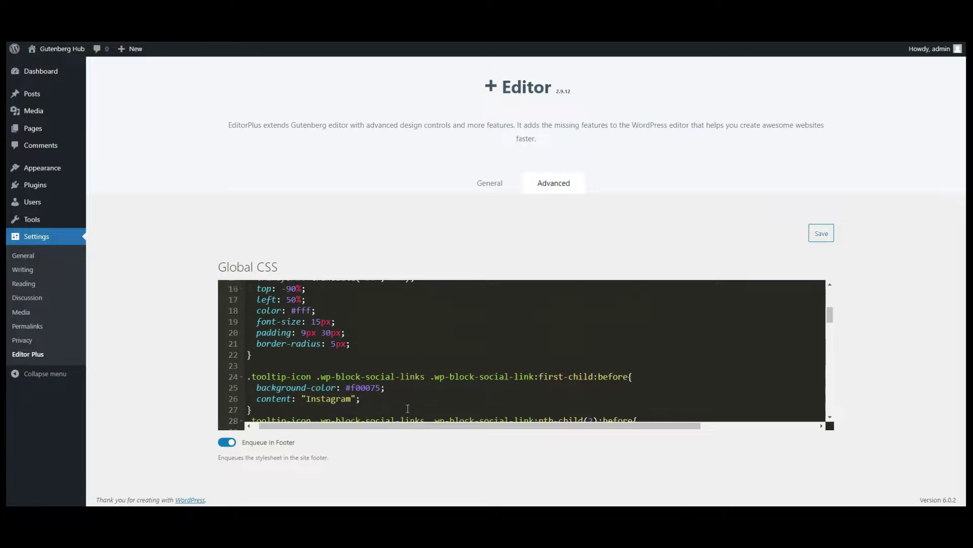
{"action": "scroll", "coordinate": [408, 409], "scroll_direction": "up", "scroll_amount": 3}
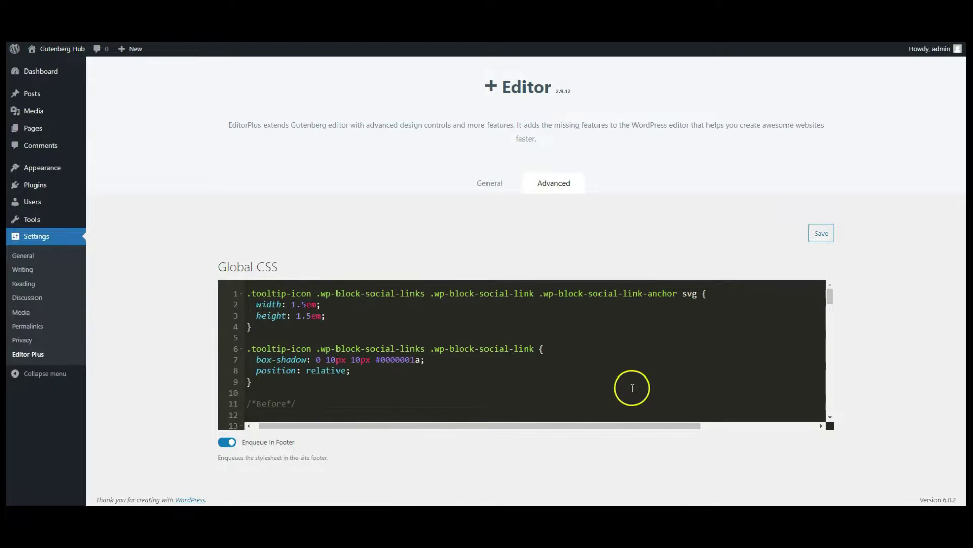
{"action": "left_click", "coordinate": [824, 236]}
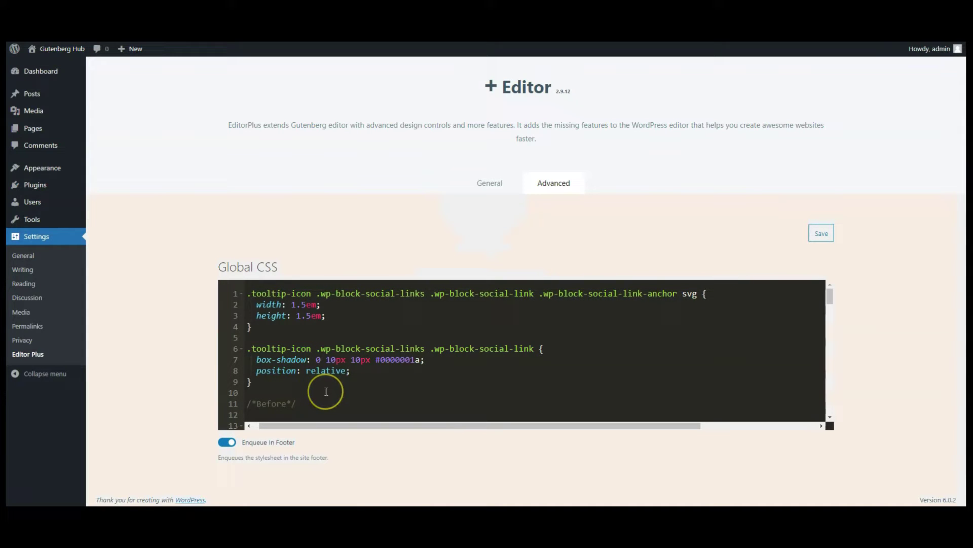
Replace the 'Instagram' tooltip label on line 26 with 'test' and save the Global CSS
{"action": "scroll", "coordinate": [324, 392], "scroll_direction": "down", "scroll_amount": 5}
{"action": "scroll", "coordinate": [326, 391], "scroll_direction": "down", "scroll_amount": 2}
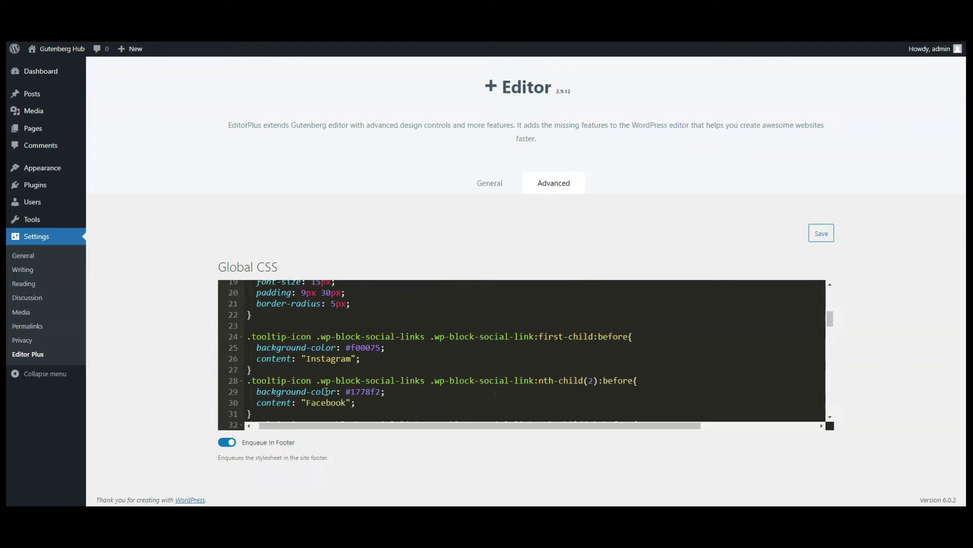
{"action": "double_click", "coordinate": [329, 359]}
{"action": "type", "text": "test"}
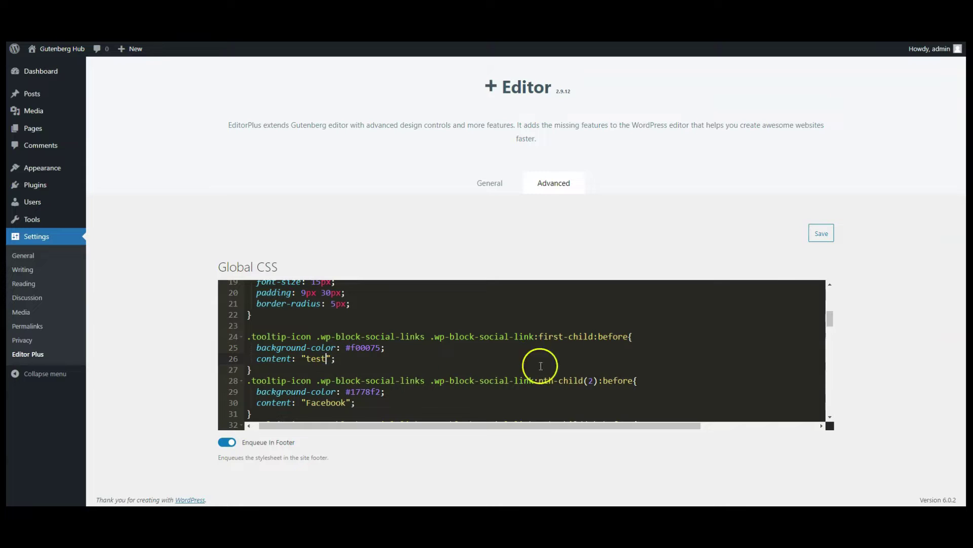
{"action": "left_click", "coordinate": [811, 235]}
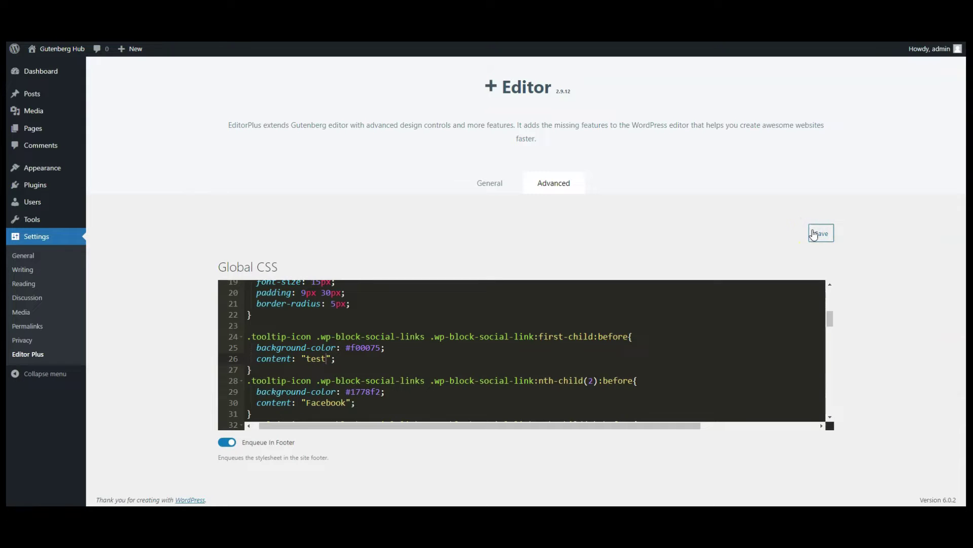